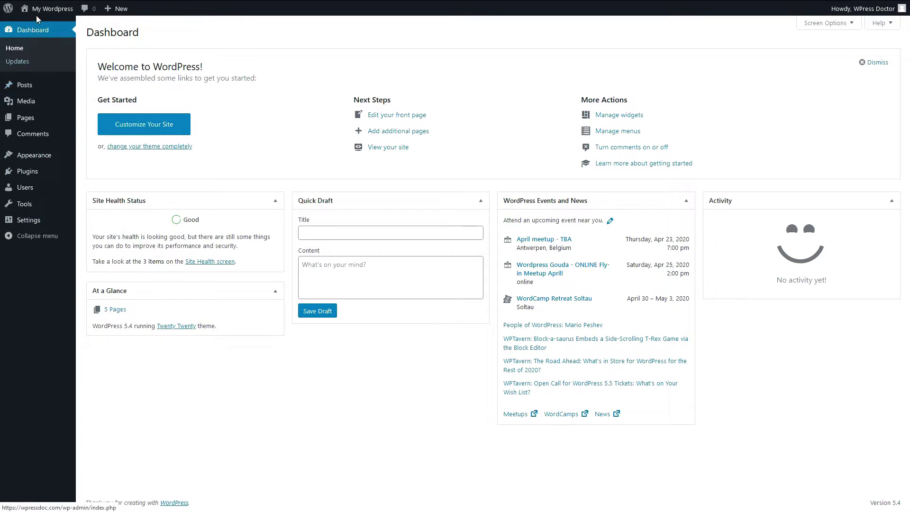
mouse_move(11, 14)
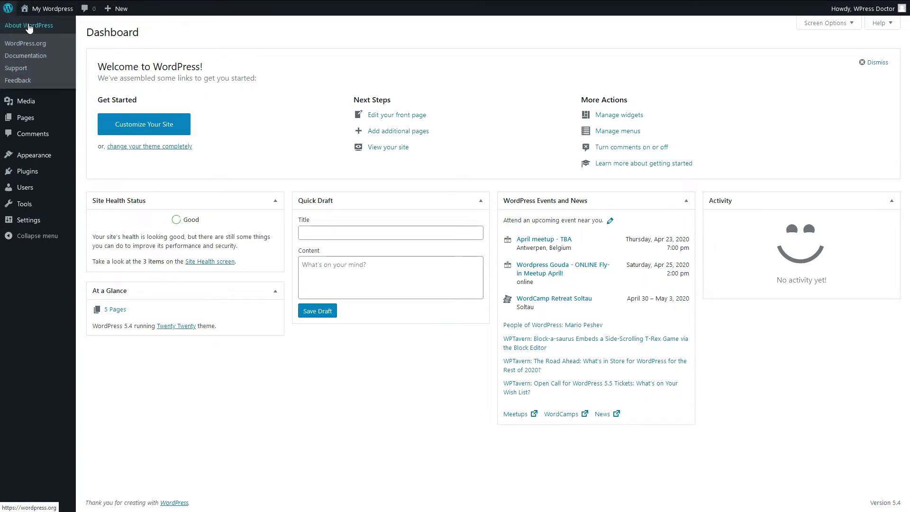
mouse_move(45, 10)
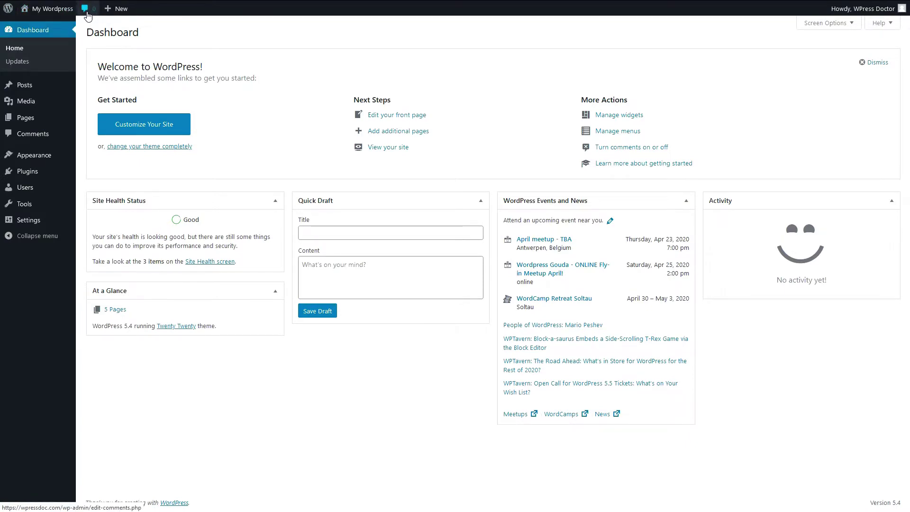
mouse_move(113, 12)
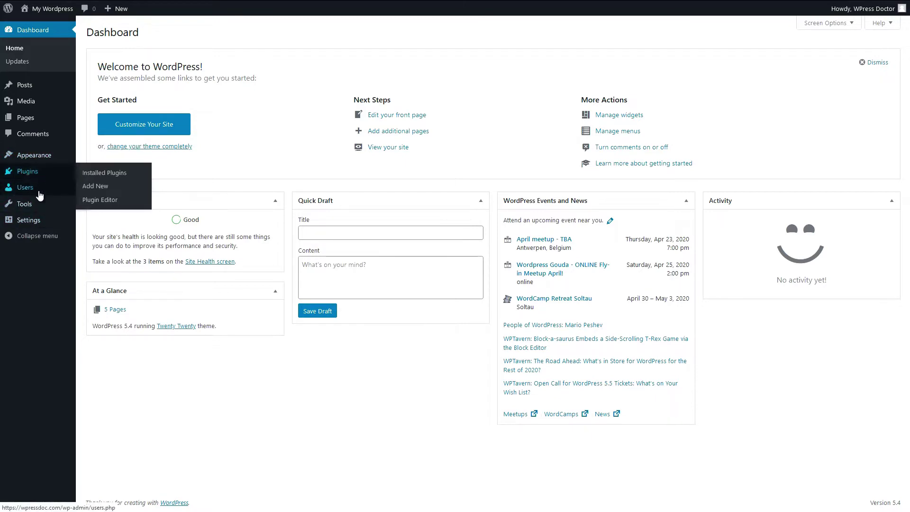
Open the WordPress Updates page and examine the update status of the core version, plugins and themes
click(27, 66)
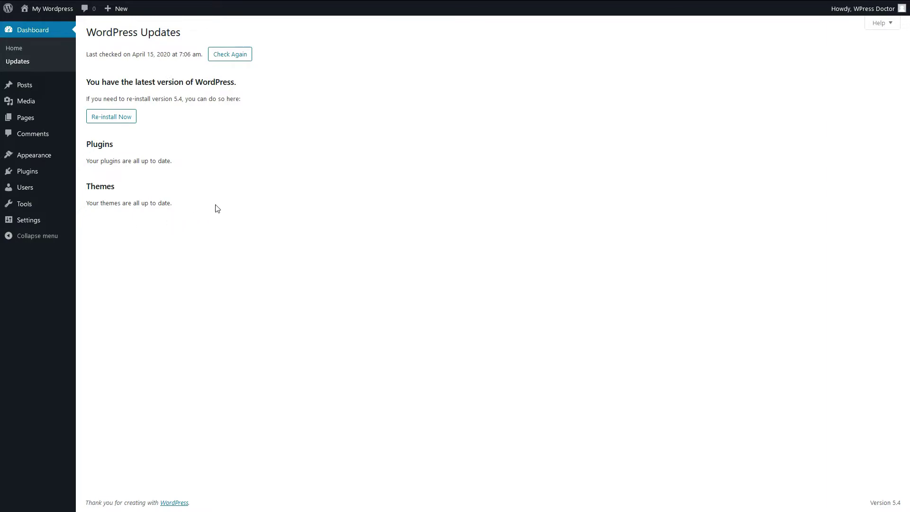
double_click(97, 144)
click(116, 193)
drag(238, 88, 87, 85)
click(88, 85)
double_click(195, 81)
click(241, 87)
drag(118, 148, 173, 204)
click(118, 188)
double_click(114, 187)
click(116, 188)
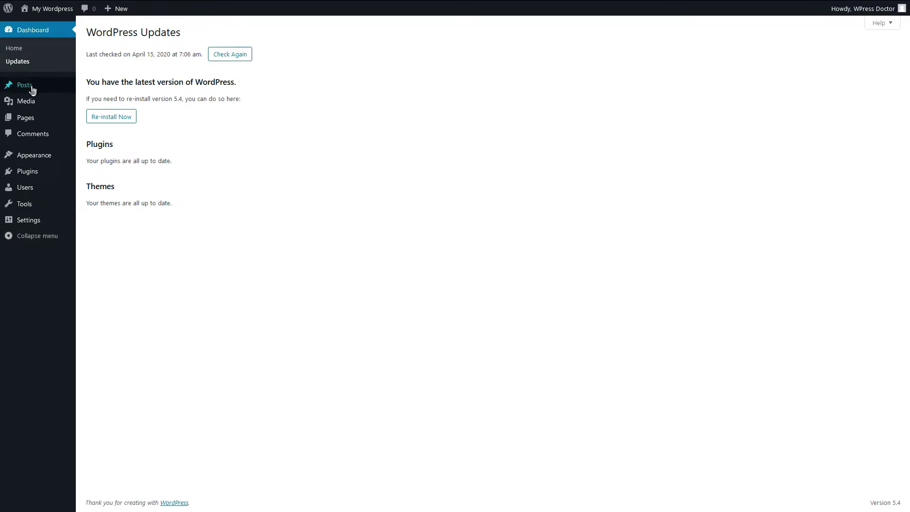
Open the list of all posts
mouse_move(30, 89)
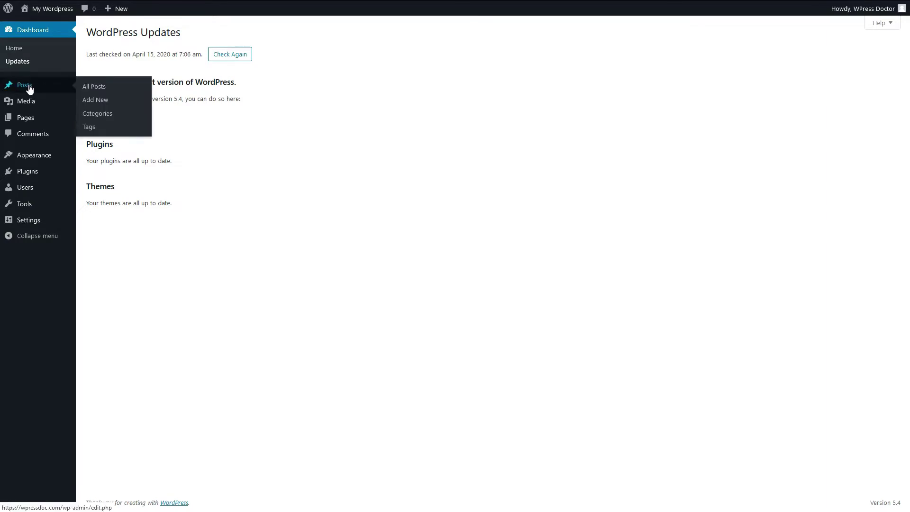
click(30, 89)
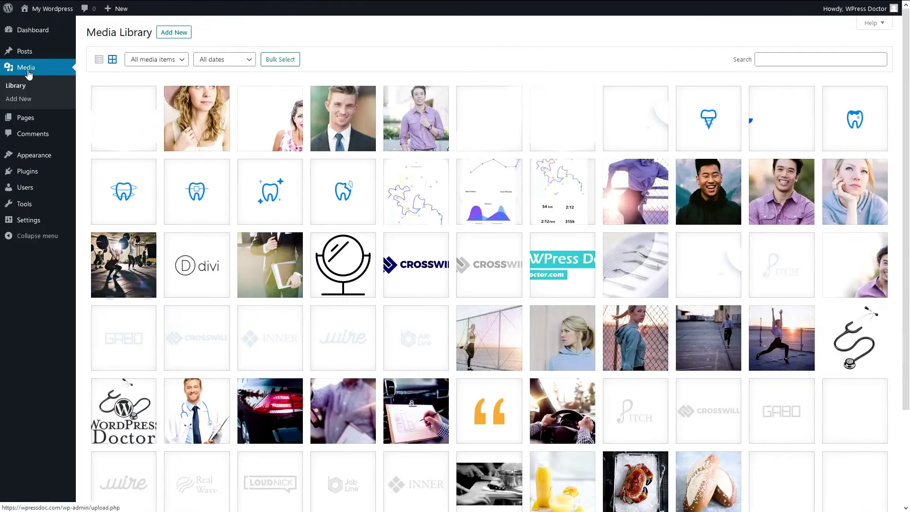
Open the Media Library and look at its media type filter, date filter and search field
click(29, 73)
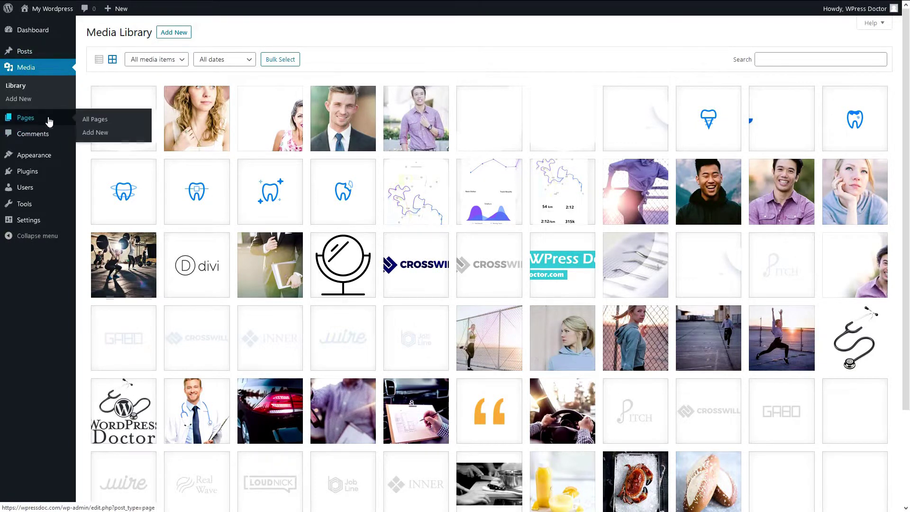
click(173, 61)
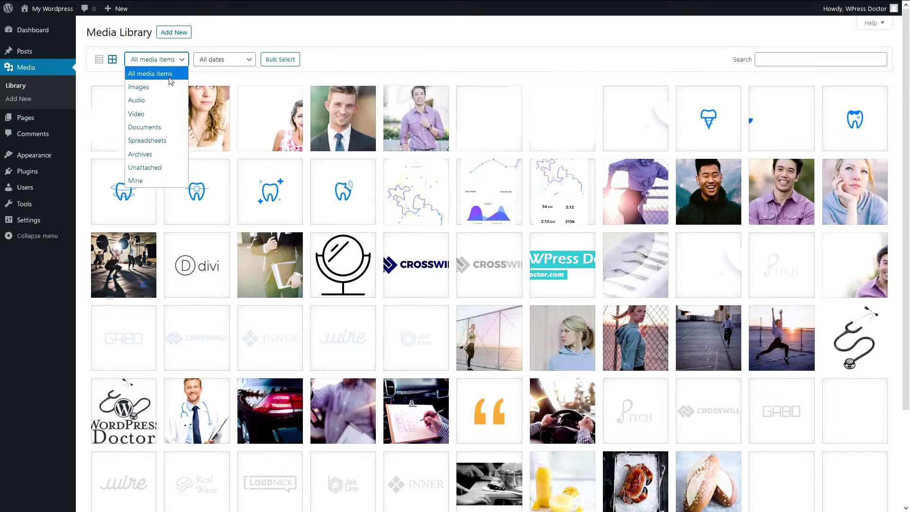
click(226, 61)
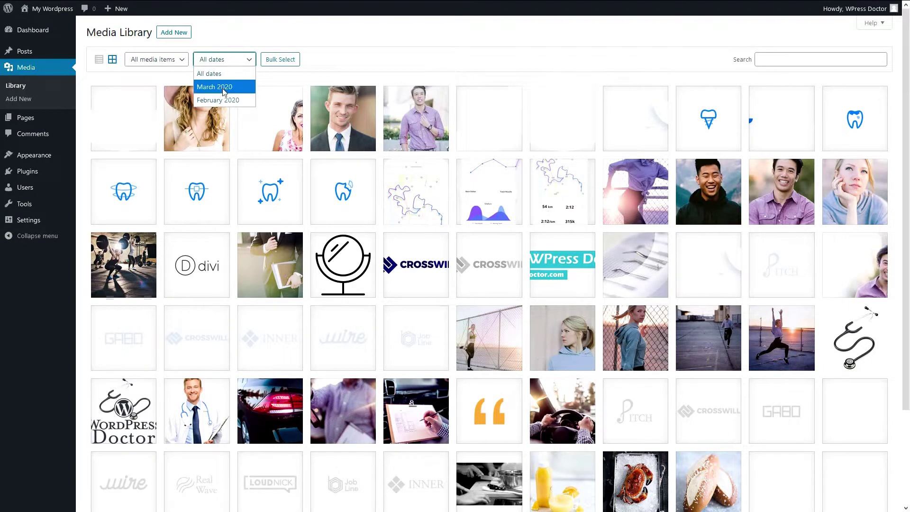
click(231, 46)
click(781, 60)
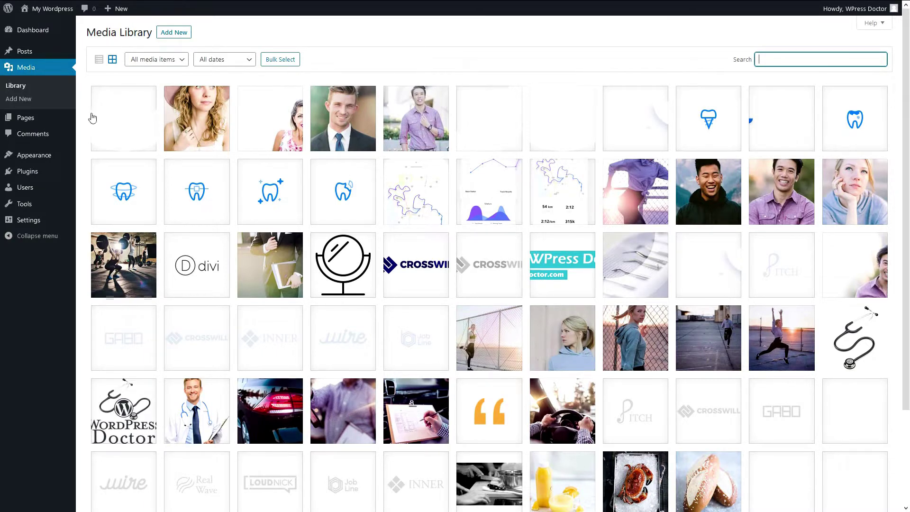
View the list of all pages, followed by the comments list
click(26, 118)
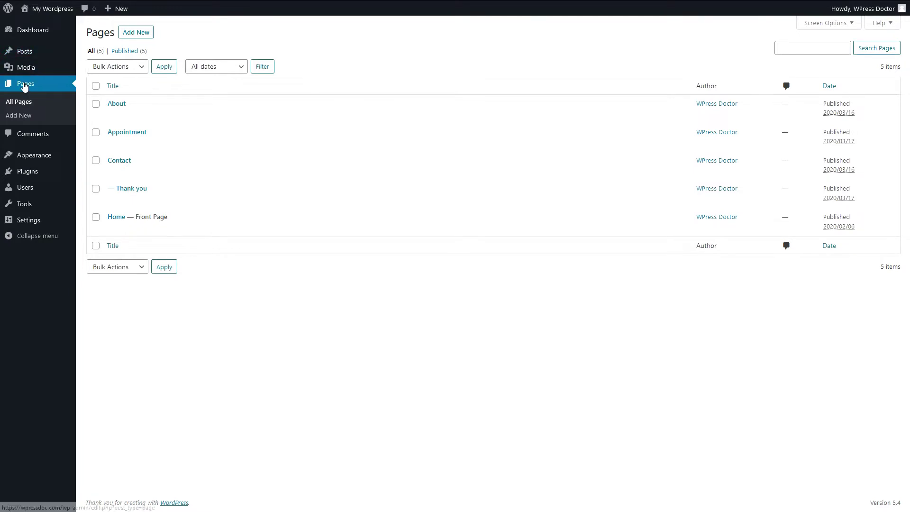
click(31, 135)
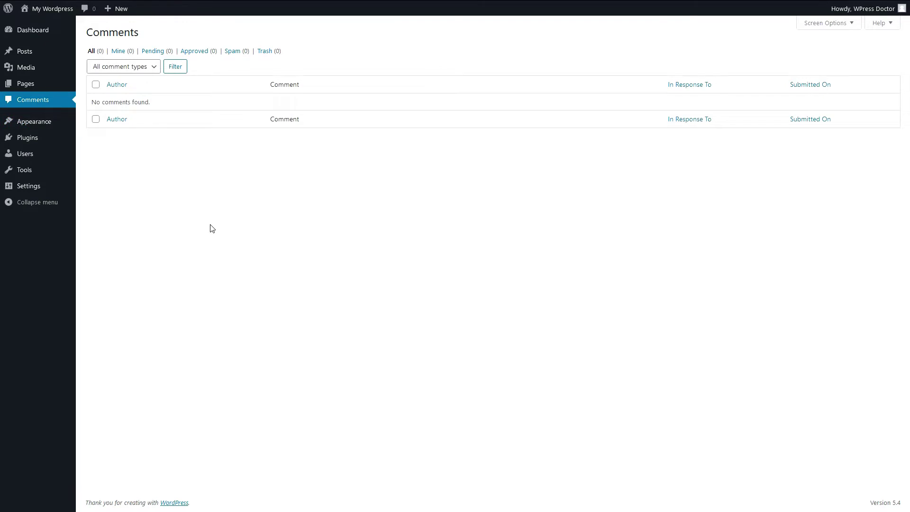
Look at the installed themes, and expand the Footer #2 area among the widgets to view its contents
click(26, 124)
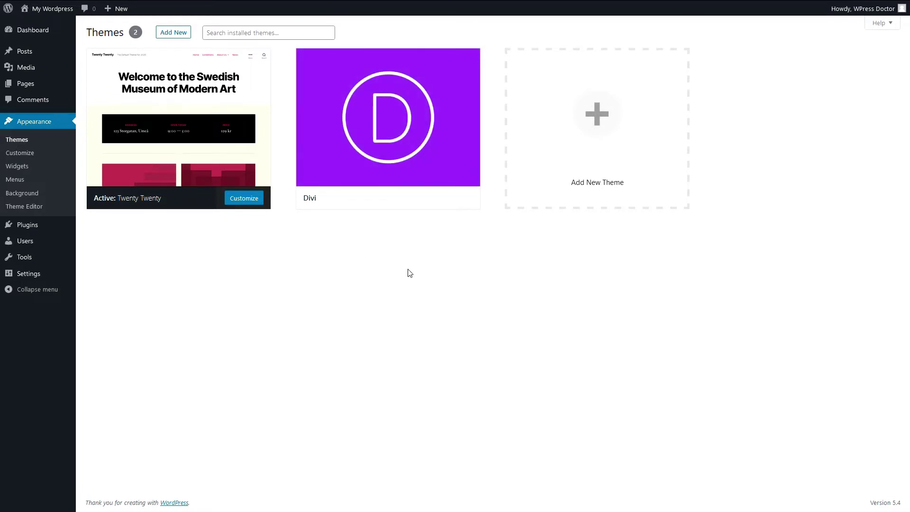
mouse_move(239, 153)
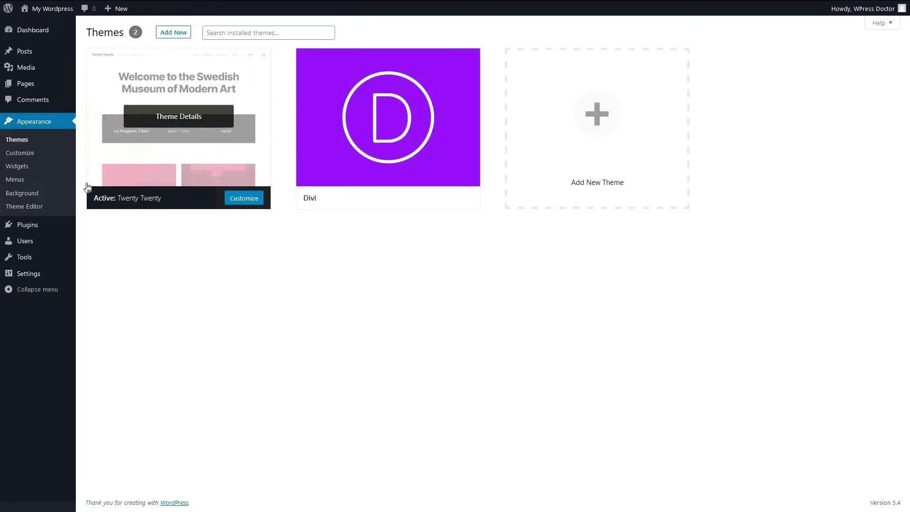
click(22, 170)
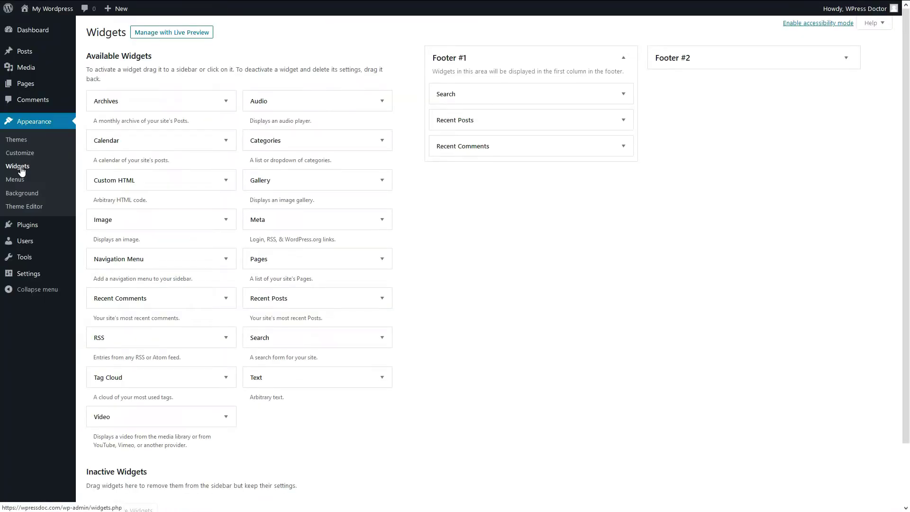
click(689, 57)
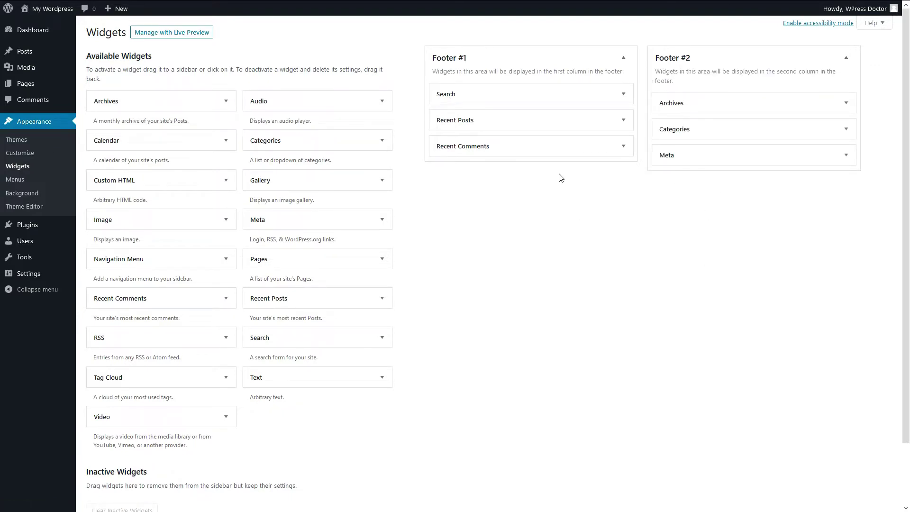
Open the menu editor and add the Appointment page to the Mainmenu structure
click(20, 180)
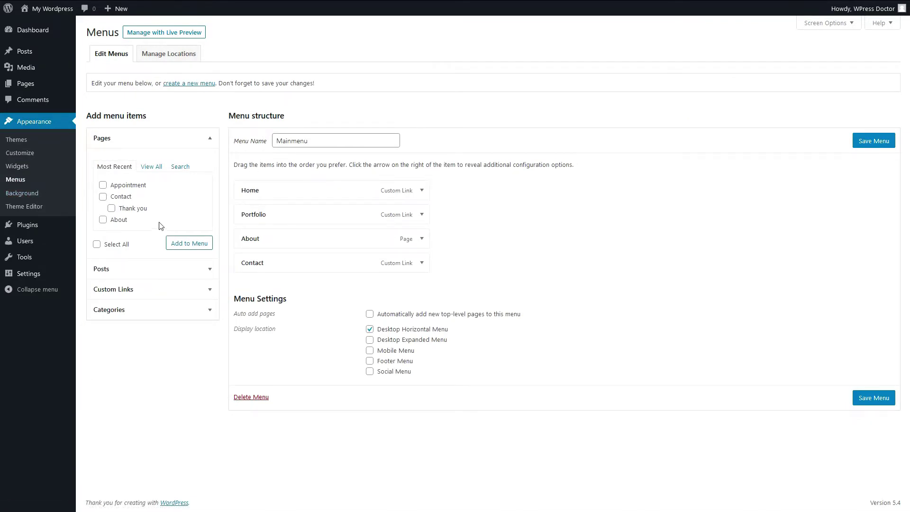
drag(269, 192, 303, 190)
drag(274, 214, 250, 222)
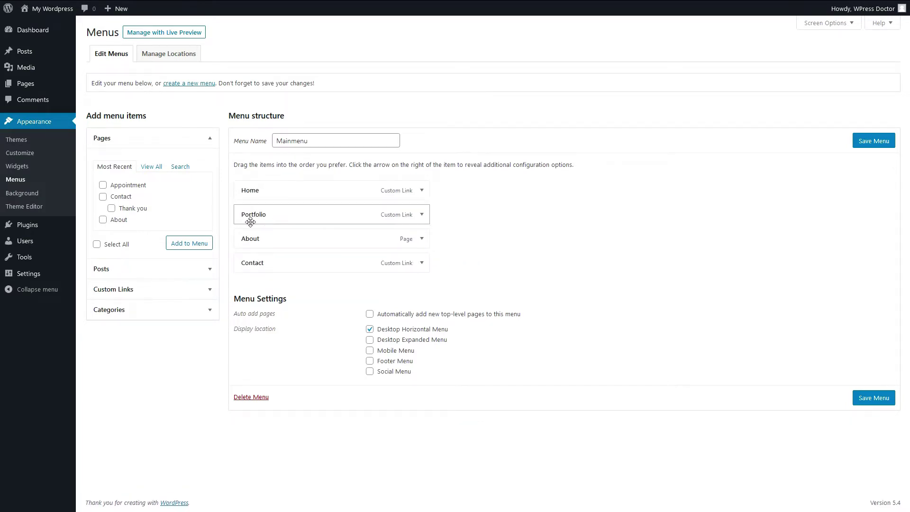
click(103, 184)
click(203, 242)
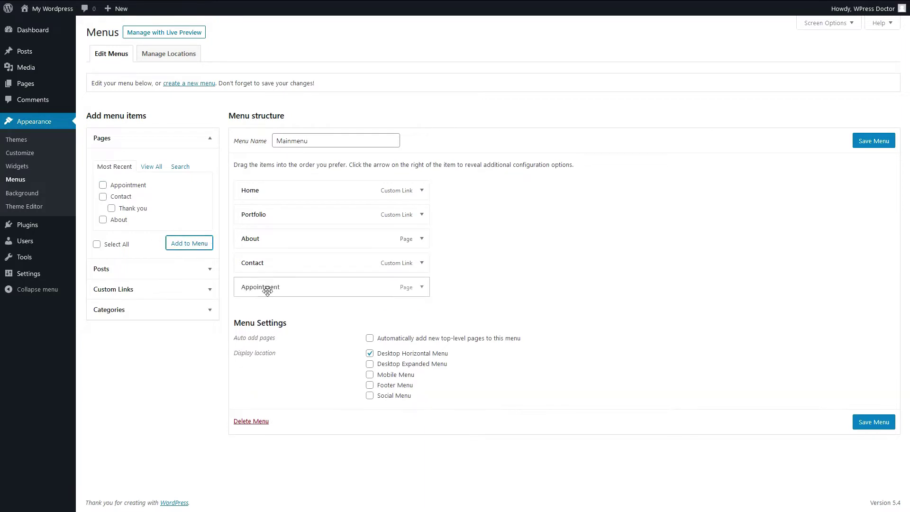
Move the Appointment item between Portfolio and About, save Mainmenu and reload the menu editor
drag(267, 291, 266, 237)
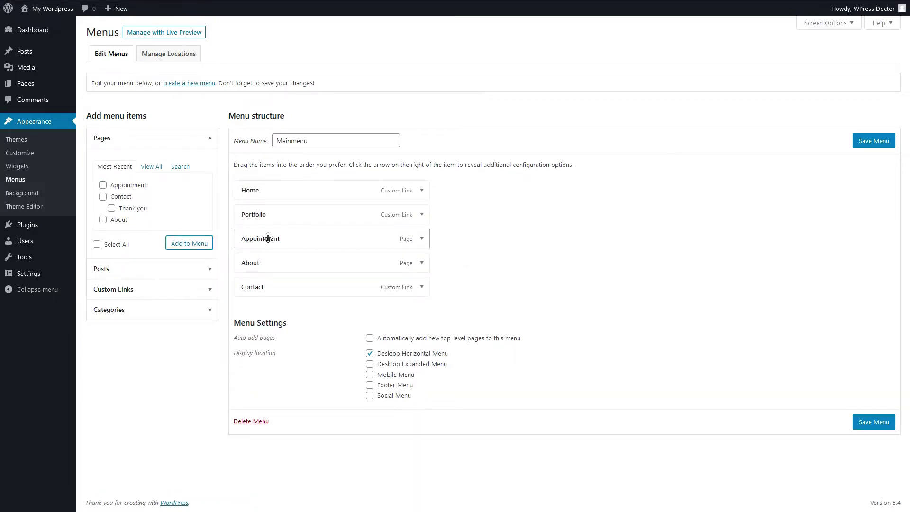
click(878, 141)
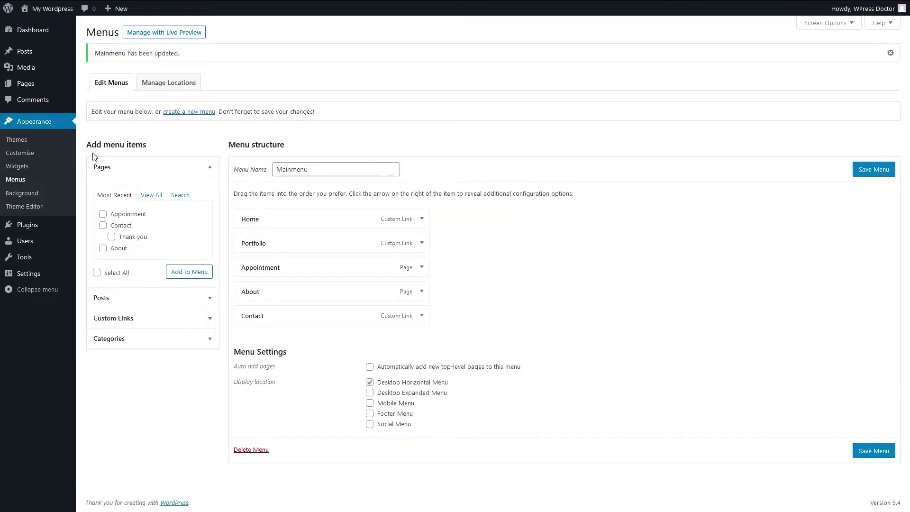
click(61, 182)
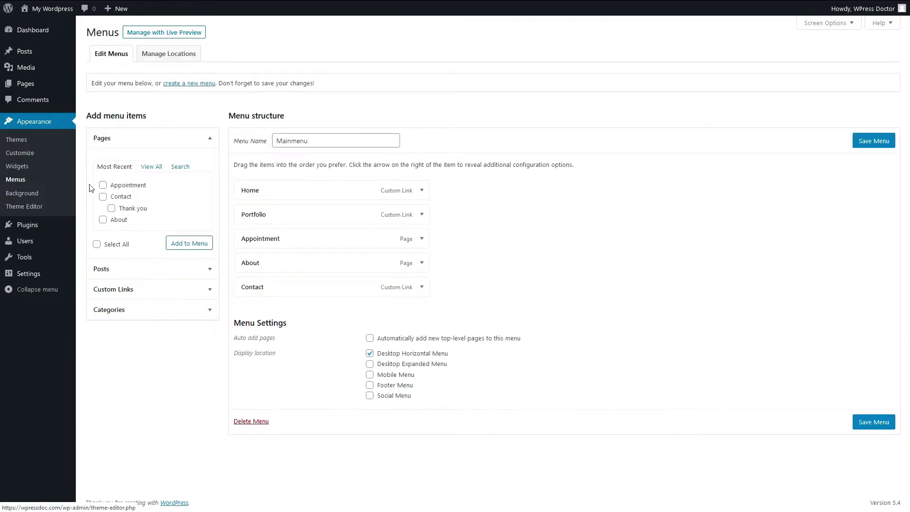
Open the Theme Editor for the Twenty Twenty stylesheet and go back at its warning without editing
click(25, 206)
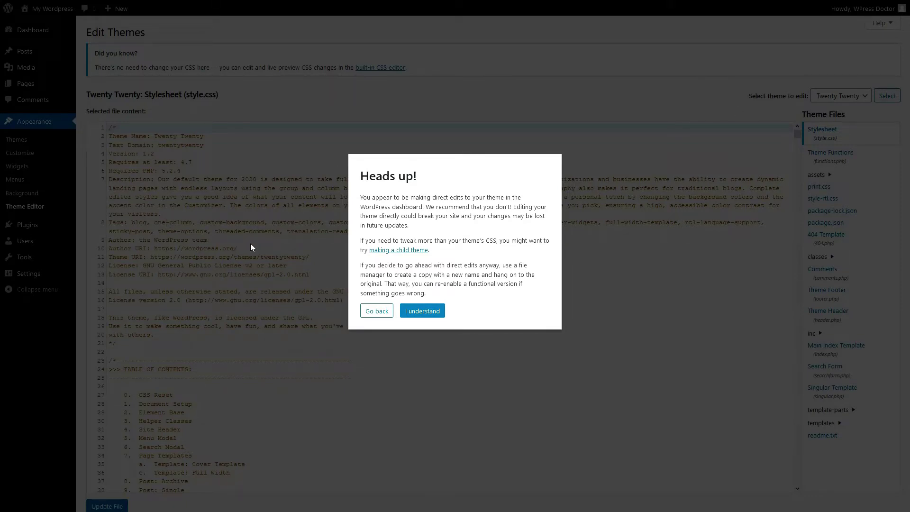
click(379, 313)
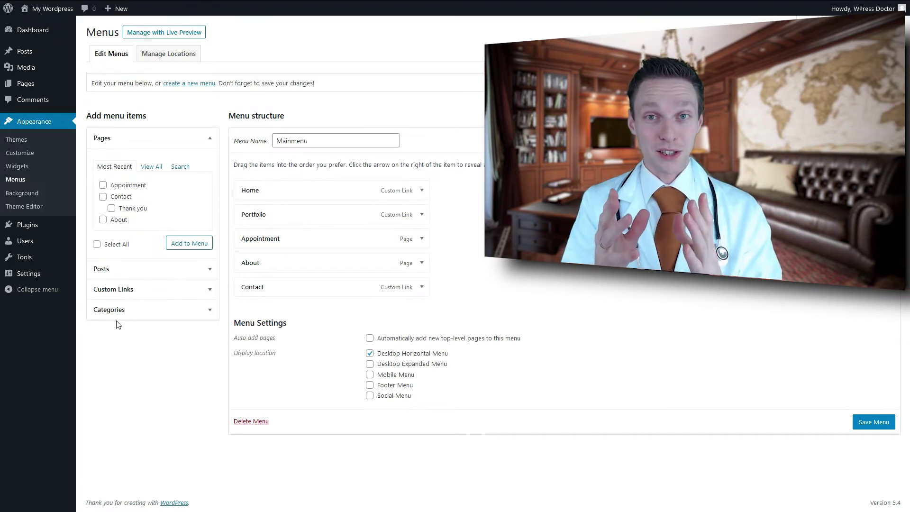
View the installed plugins, search for new plugins with the keyword SEO and show the .zip upload form
click(21, 226)
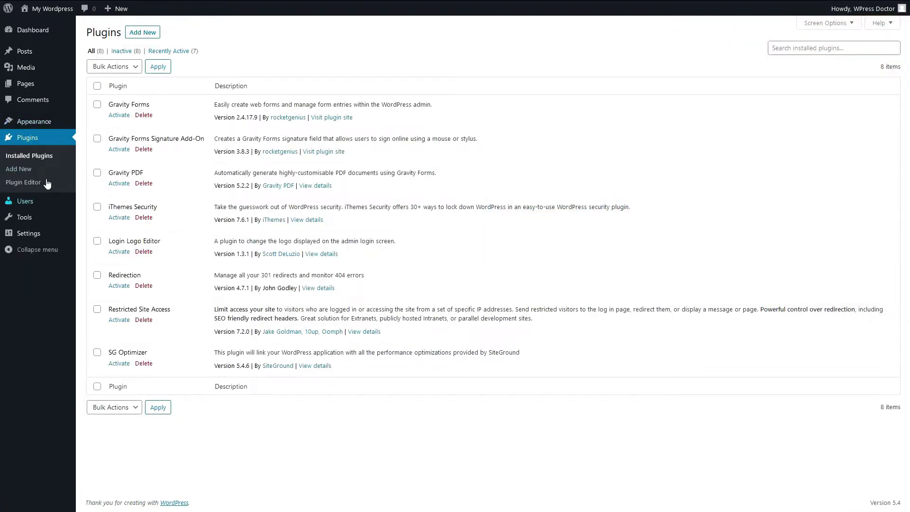
click(21, 170)
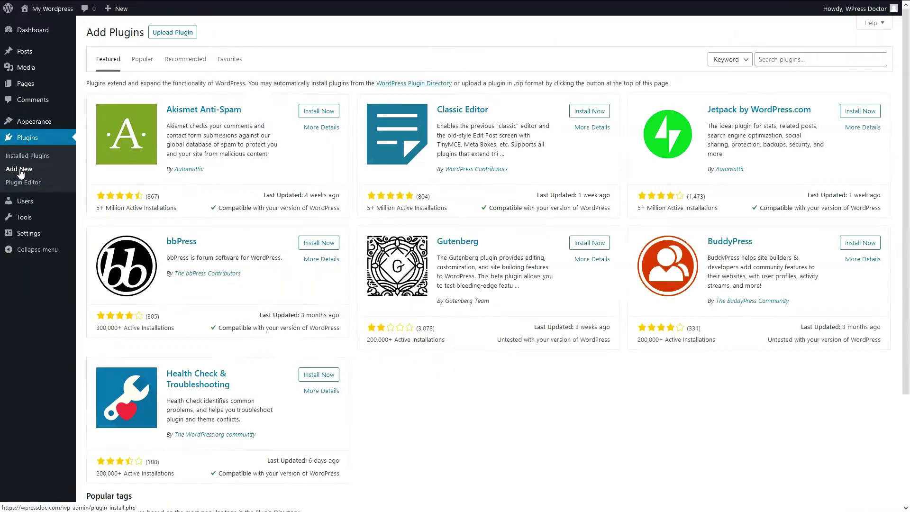
click(791, 58)
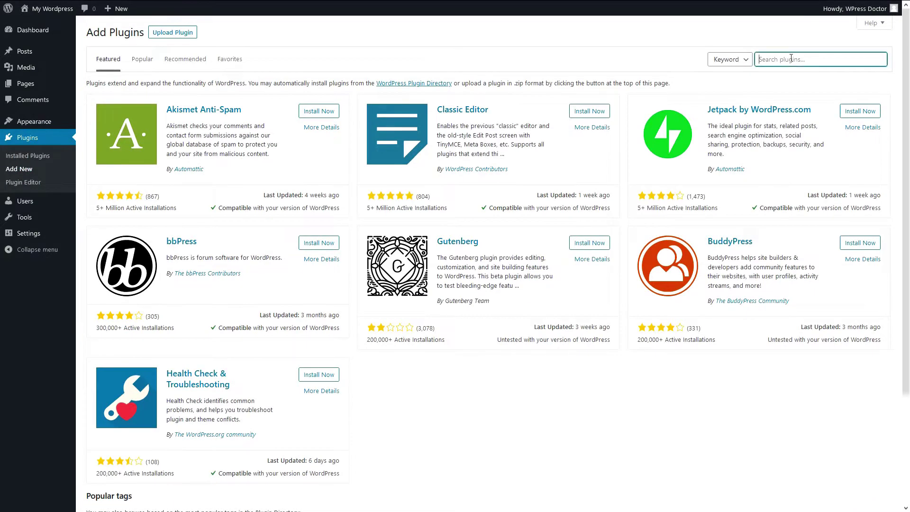
text(SEO)
click(182, 36)
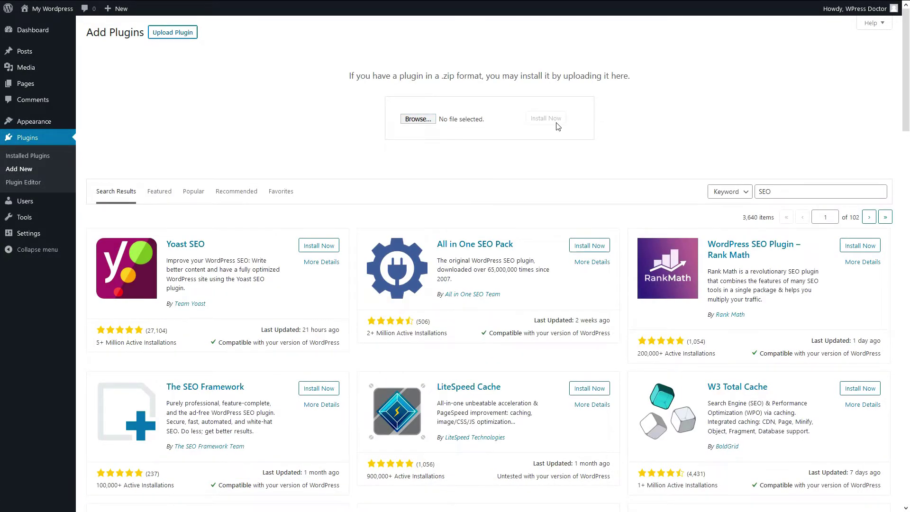
Open the Plugin Editor and go back at its warning without editing any plugin file
click(41, 186)
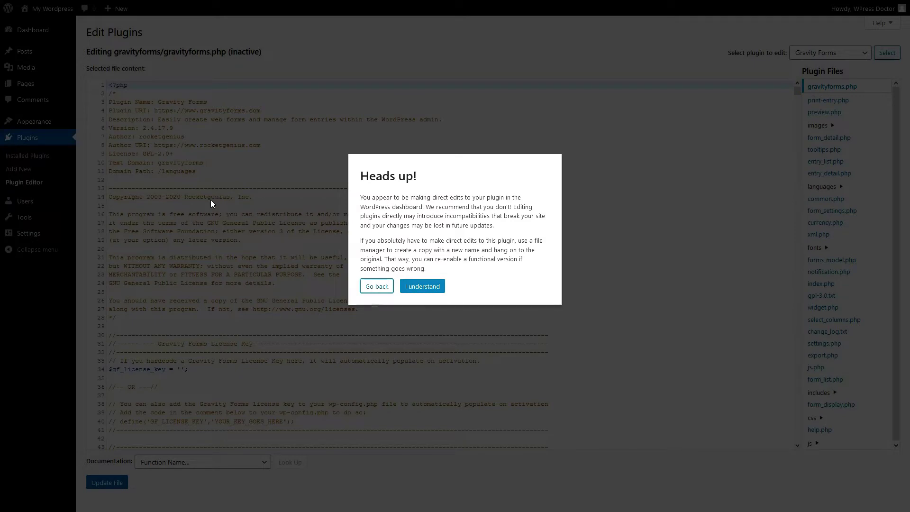
click(390, 285)
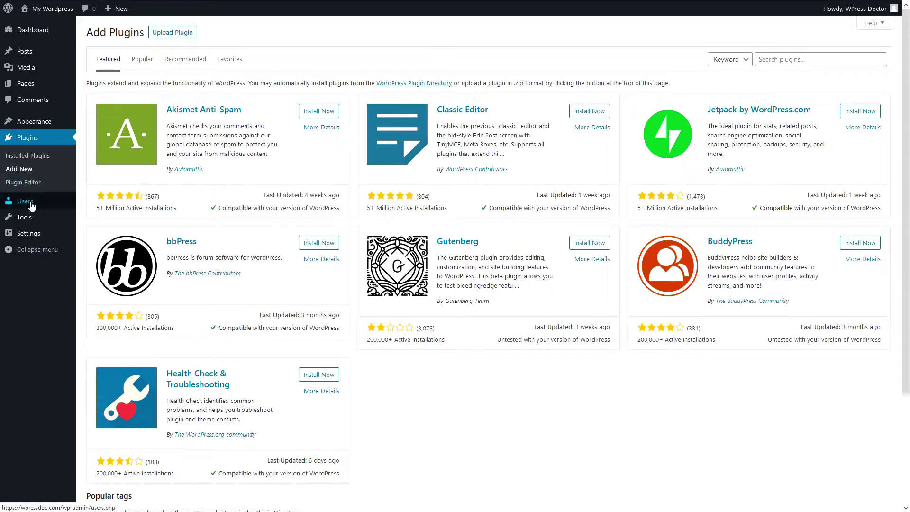
Open the list of all users and examine the role assigned to the existing account
mouse_move(25, 205)
click(93, 207)
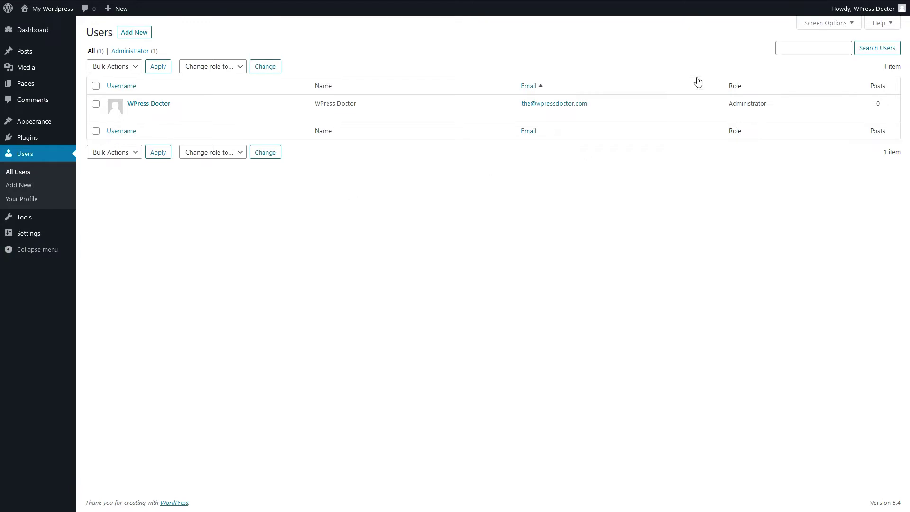
mouse_move(729, 104)
mouse_down()
mouse_move(775, 110)
mouse_move(723, 107)
mouse_up()
click(775, 110)
click(724, 112)
Open the form for adding a new user and view its role options, keeping Subscriber
click(140, 33)
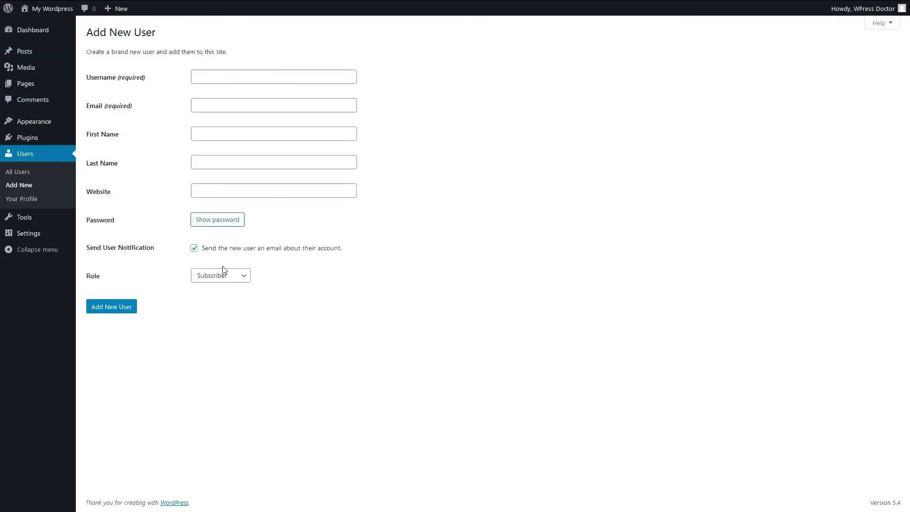
click(218, 278)
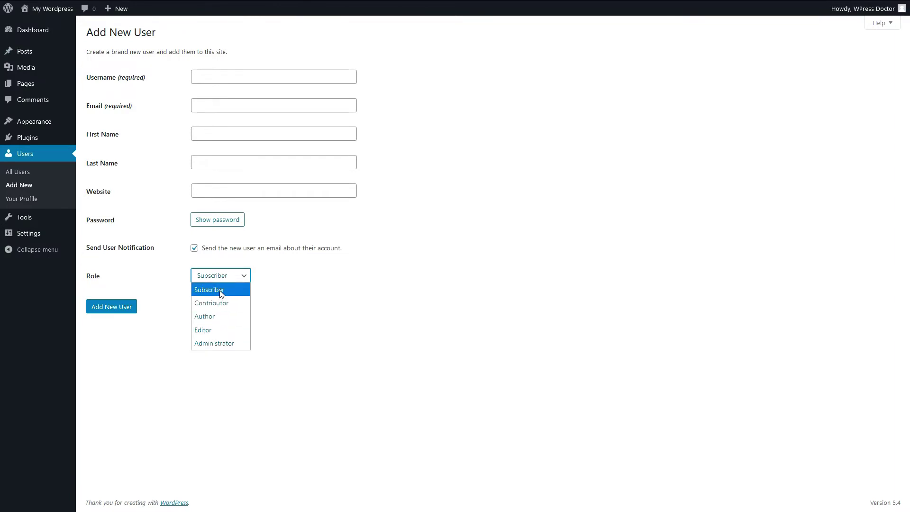
click(300, 290)
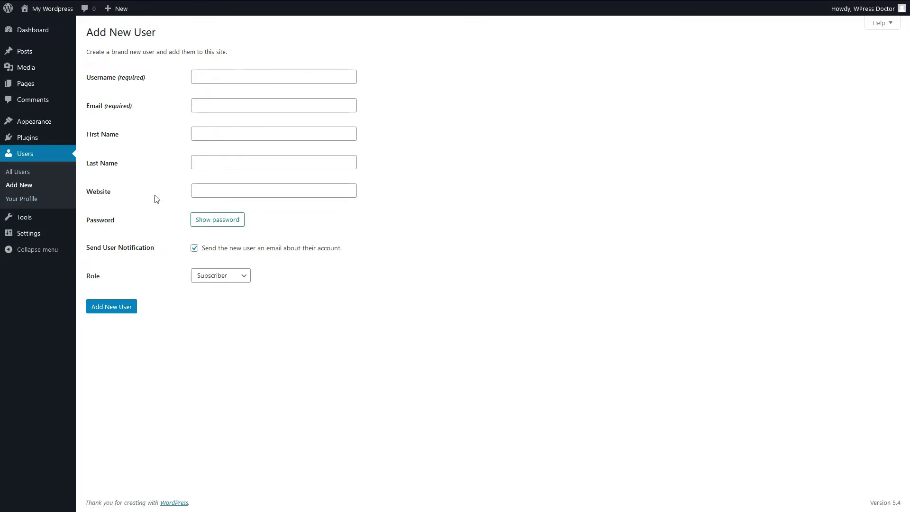
Open the available tools and examine the content choices of the Export tool without downloading an export file
click(24, 224)
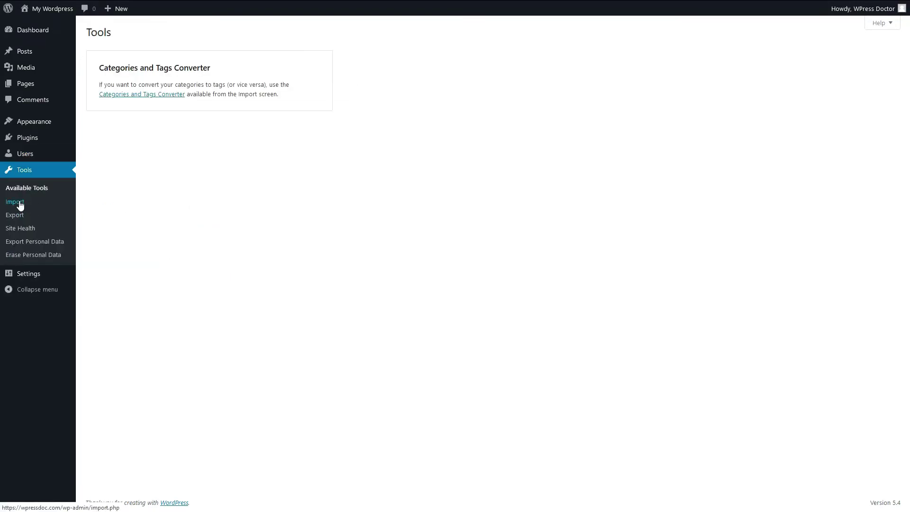
click(16, 216)
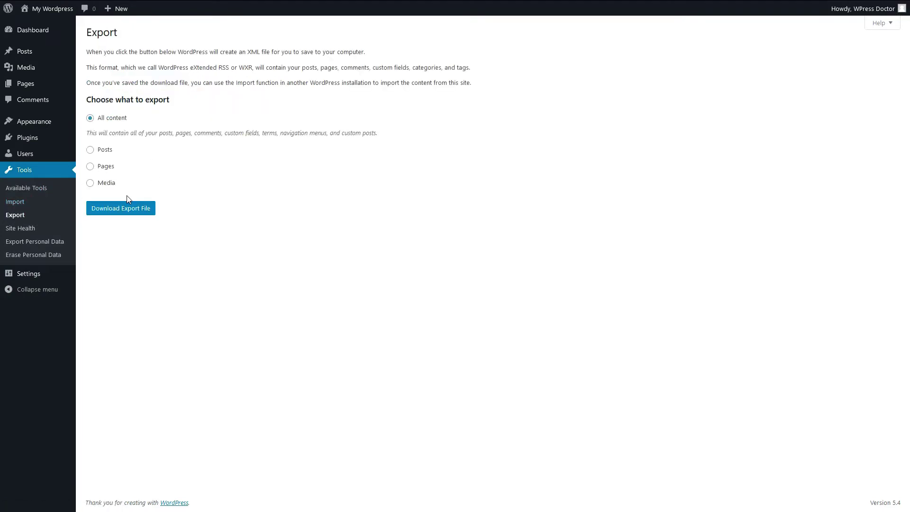
click(102, 149)
Open Site Health and read the details of the recommendations on inactive plugins and inactive themes, collapsing both again
click(102, 235)
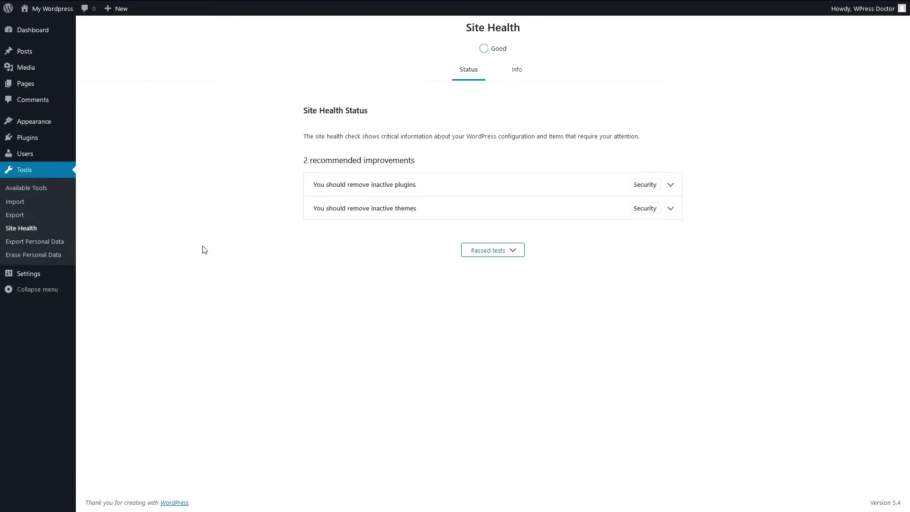
click(670, 184)
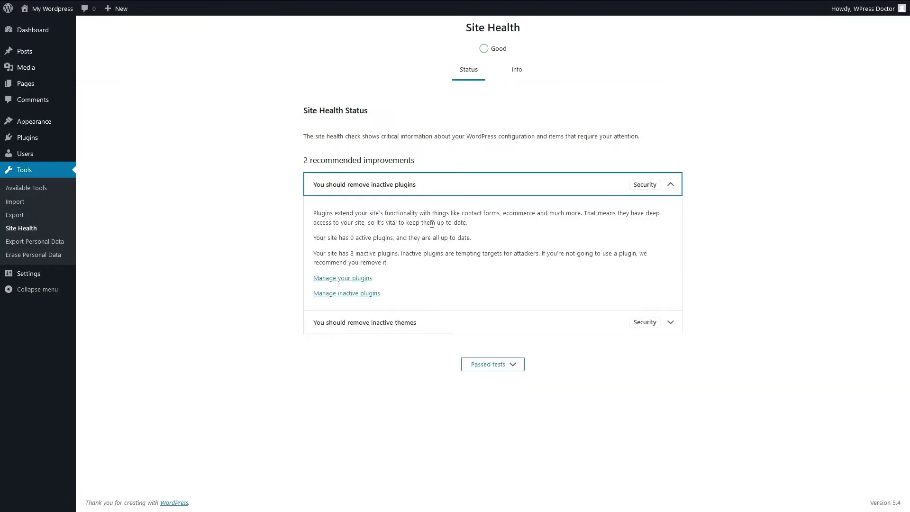
click(676, 324)
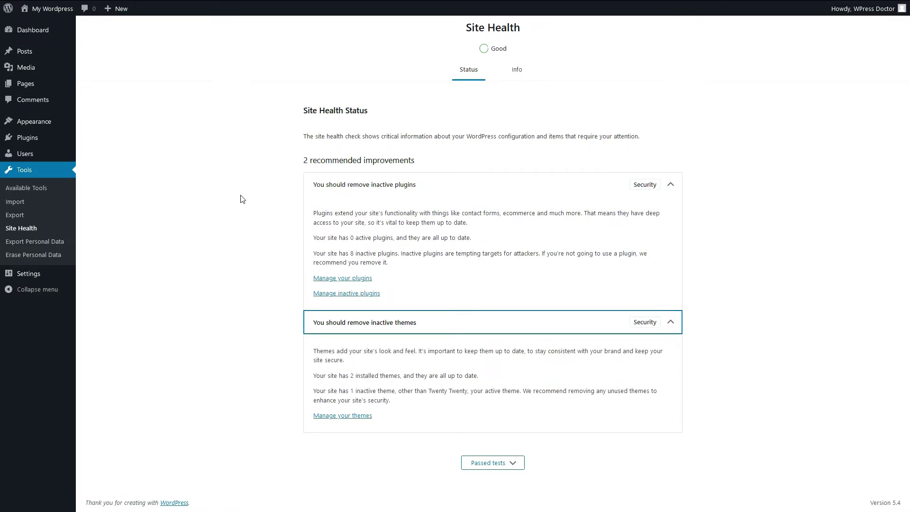
drag(311, 157, 414, 160)
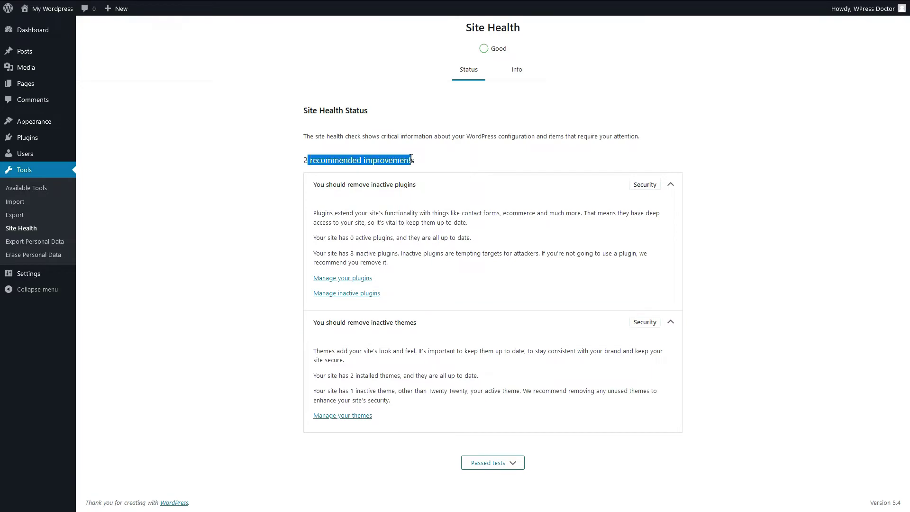
click(413, 161)
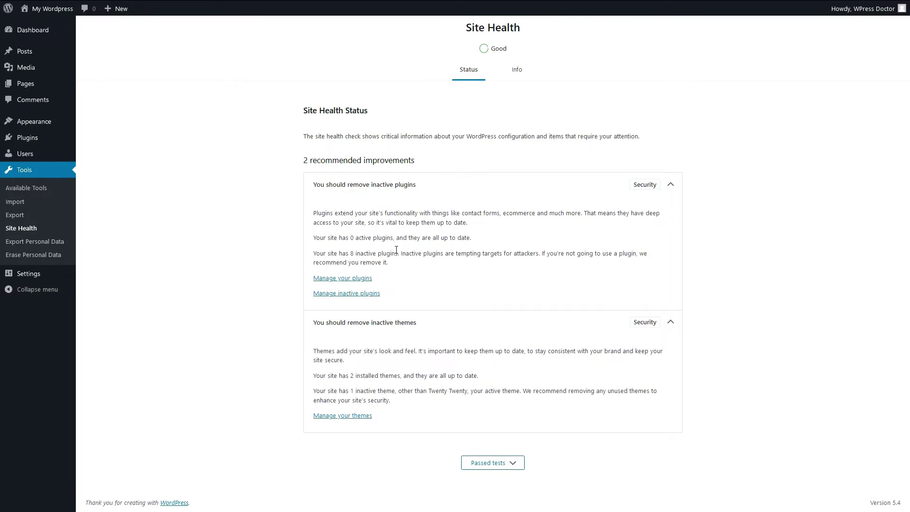
click(377, 198)
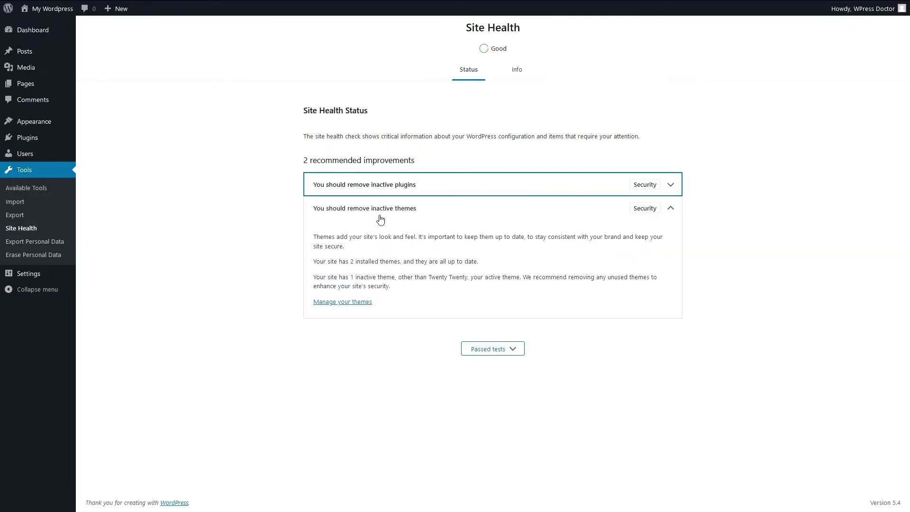
click(378, 217)
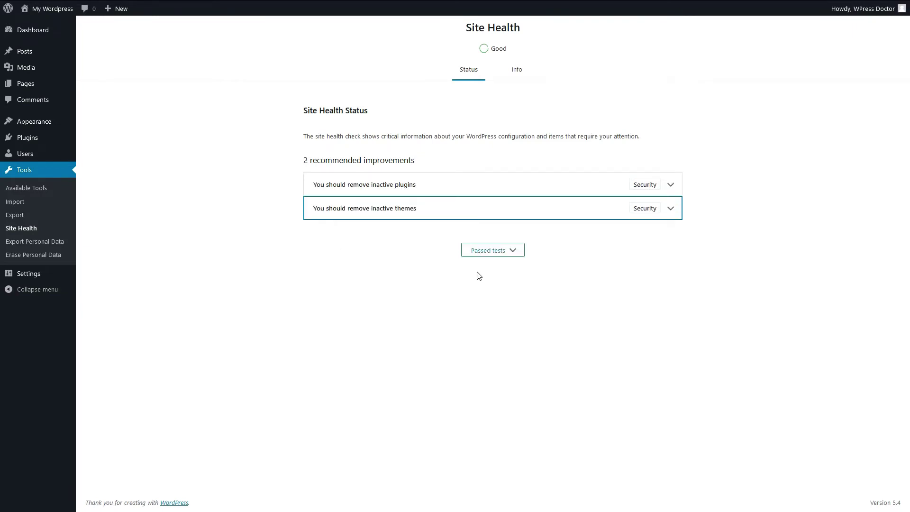
Review the list of passed Site Health tests, collapse it and open the Export Personal Data page
click(513, 255)
scroll(350, 270, down, 1)
scroll(350, 270, down, 2)
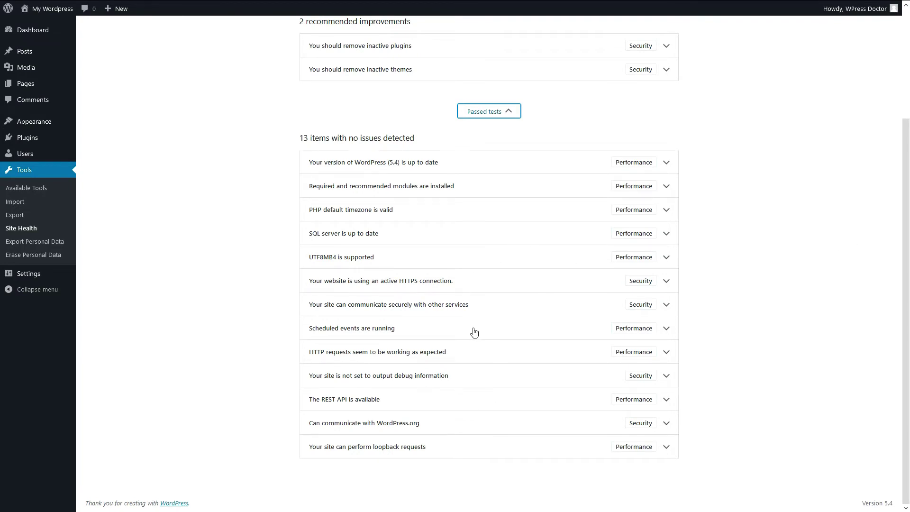
click(498, 114)
click(33, 244)
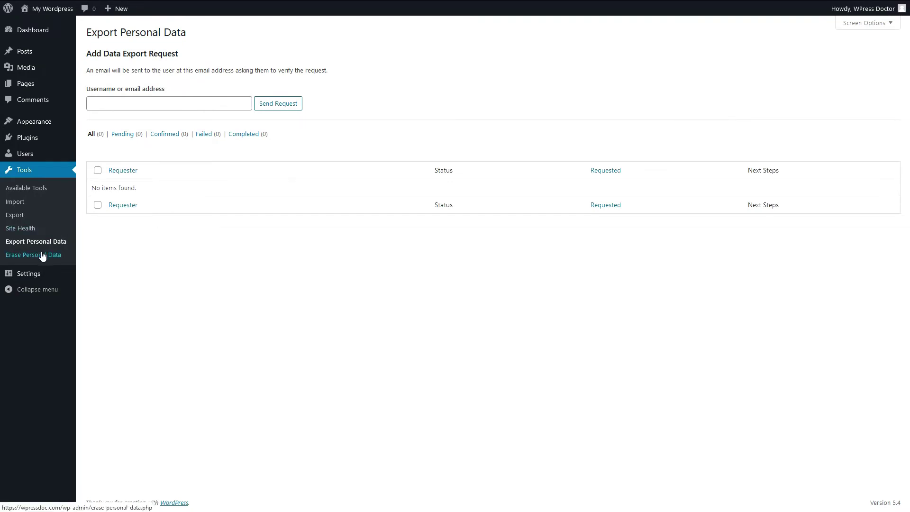
Open the General Settings and look through all options from the site title to the week's starting day
click(38, 277)
scroll(516, 171, up, 1)
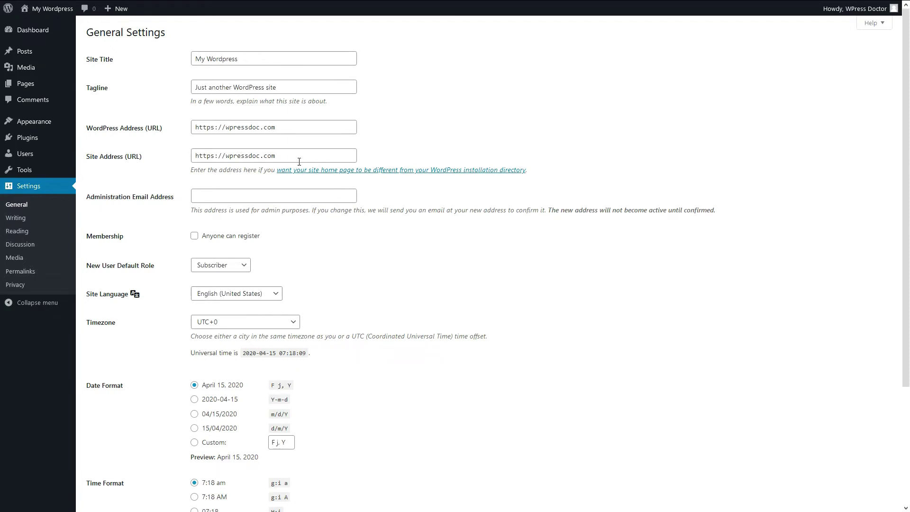
scroll(275, 161, down, 3)
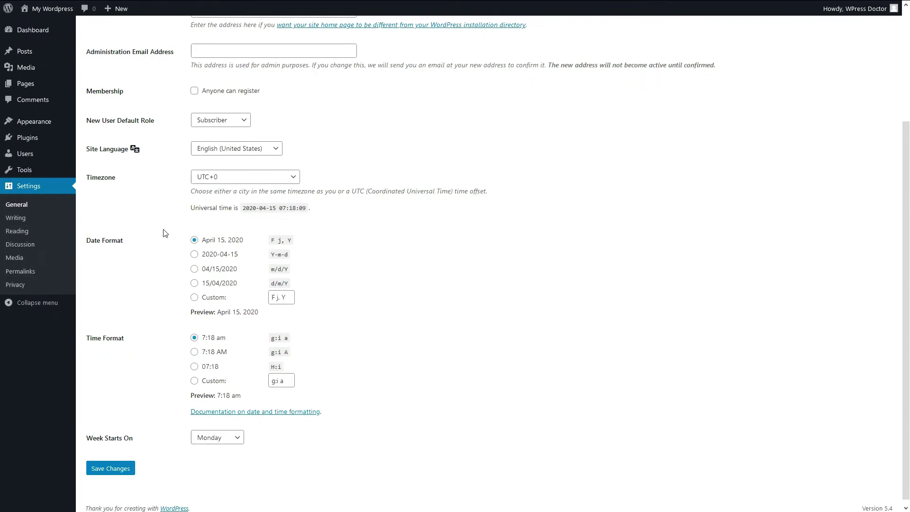
scroll(237, 172, up, 3)
Open the Writing Settings and examine the Post via email and Update Services sections
click(21, 220)
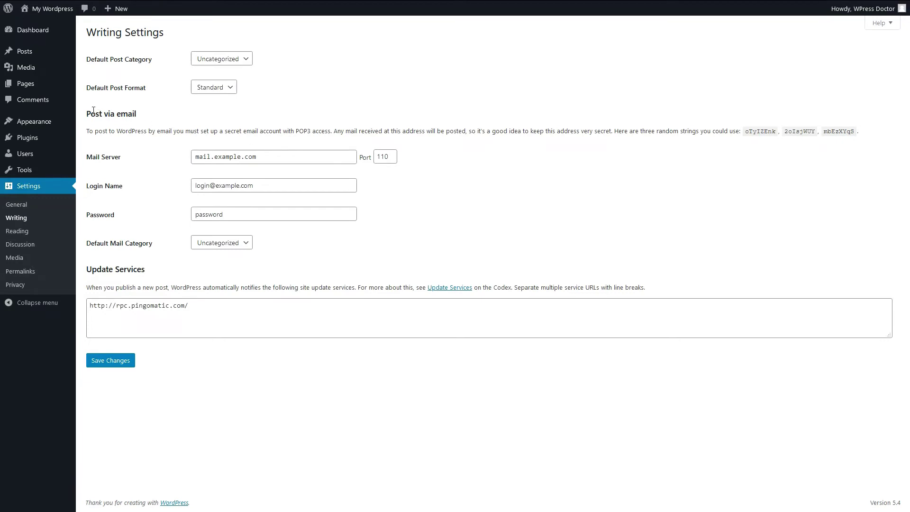
drag(93, 109, 159, 283)
click(158, 279)
In the Reading Settings, try Your latest posts for the homepage display, then return to a static page with Home as homepage
click(18, 230)
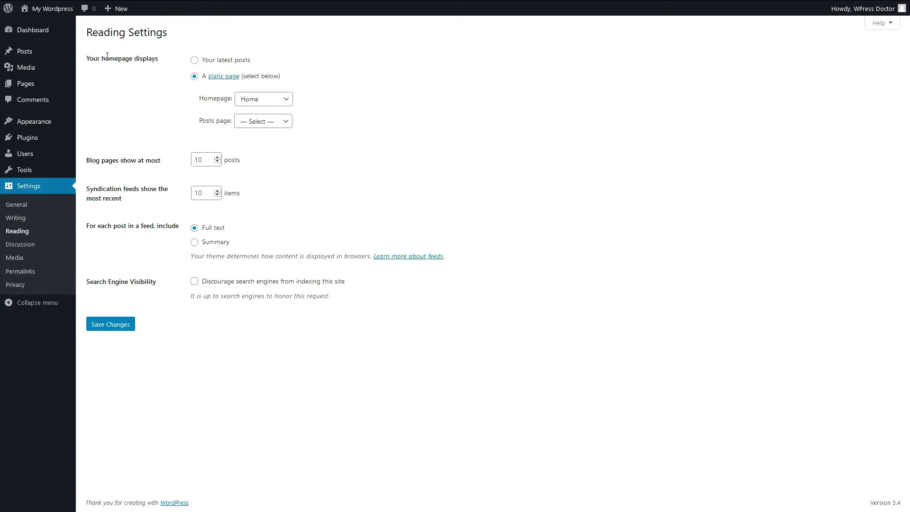
click(194, 60)
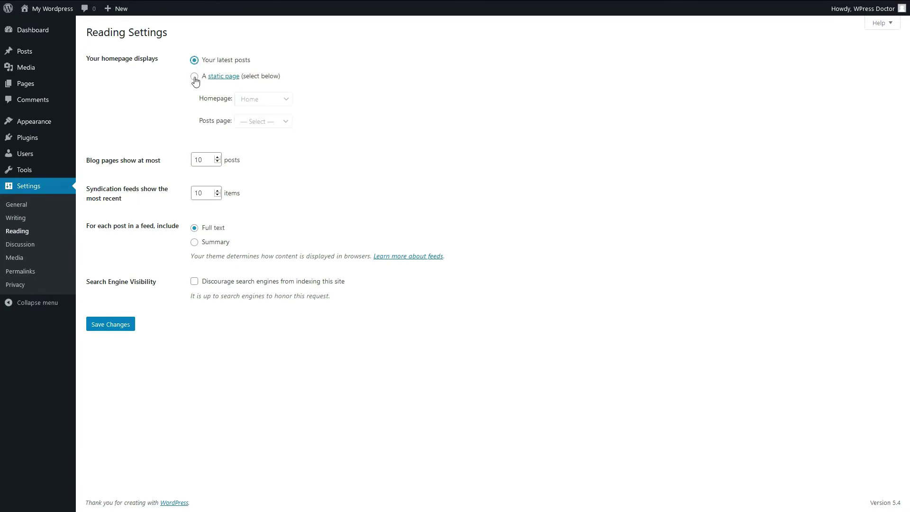
click(195, 76)
click(251, 103)
click(254, 102)
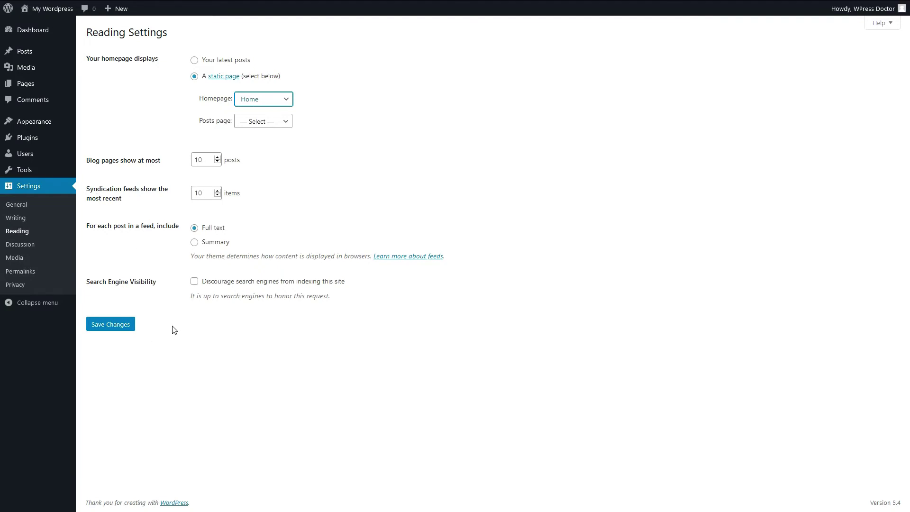
Open the Discussion Settings and look through the default post, comment, email notification, moderation and avatar options
click(22, 247)
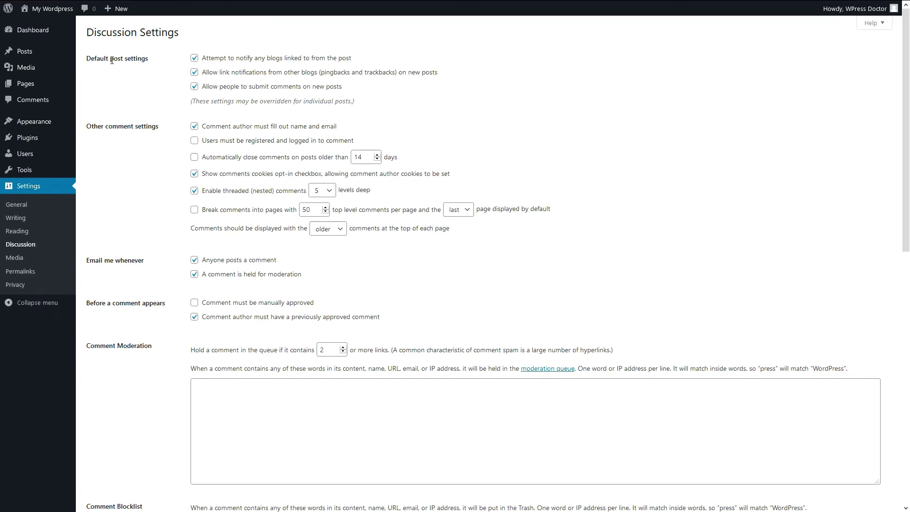
drag(112, 60, 146, 59)
click(146, 58)
scroll(177, 290, down, 3)
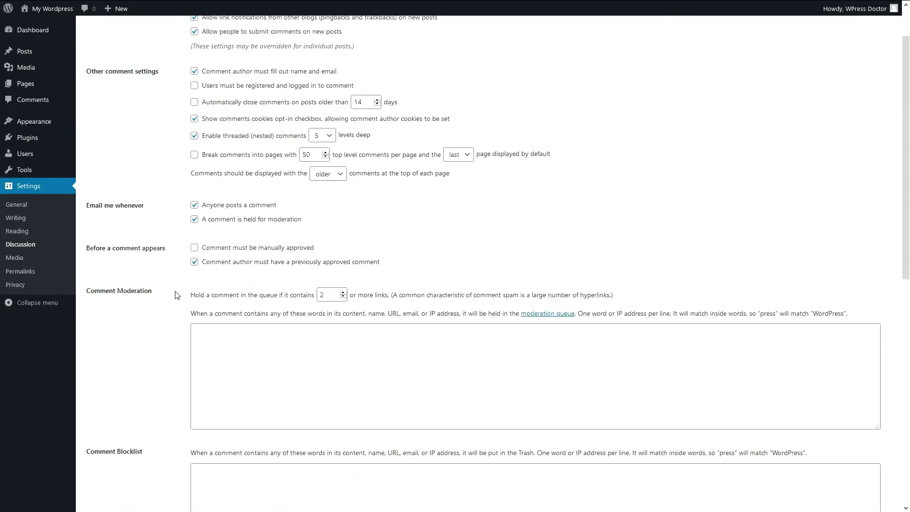
drag(97, 114, 261, 136)
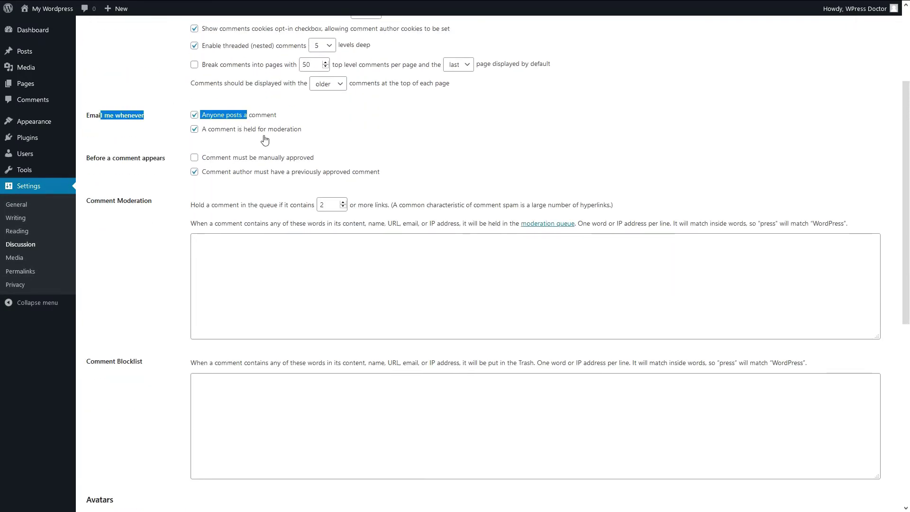
click(261, 136)
scroll(190, 237, down, 5)
scroll(245, 329, down, 3)
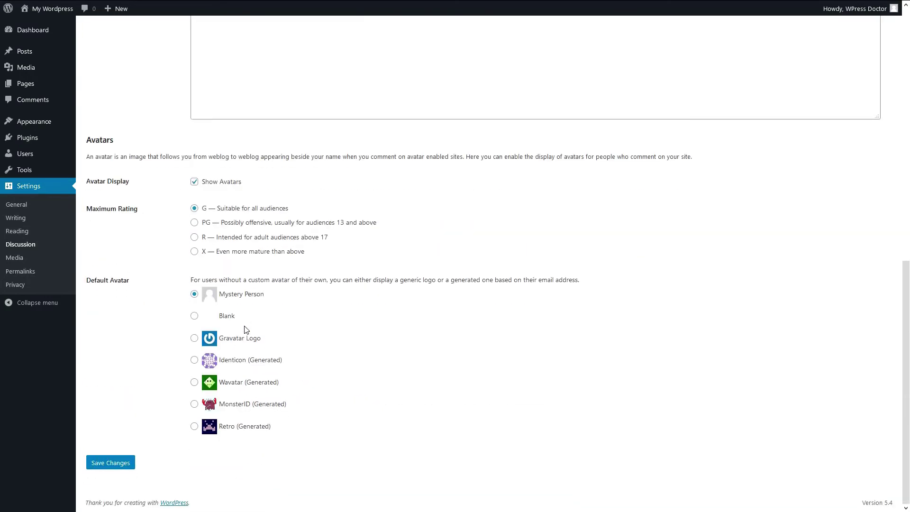
scroll(261, 315, up, 12)
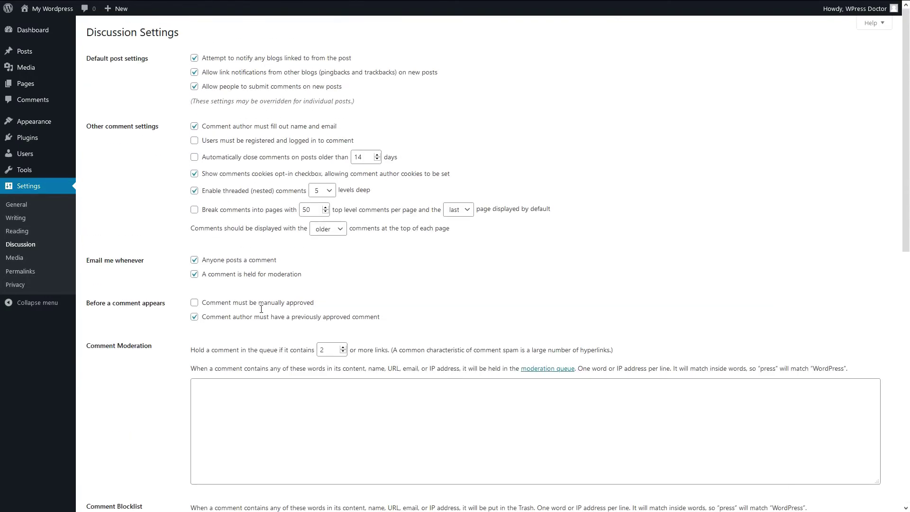
Visit the Media and Permalink Settings, try the Plain permalink structure and switch back to Post name without saving
click(19, 259)
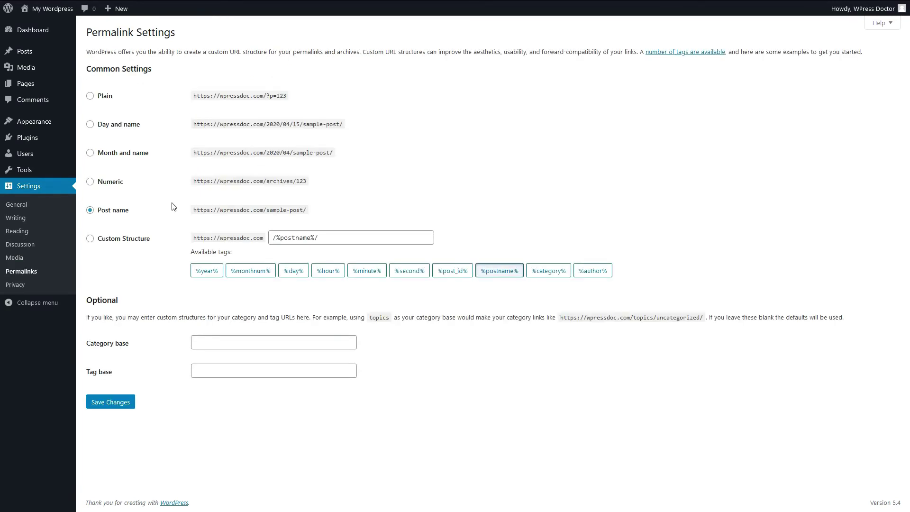
click(90, 97)
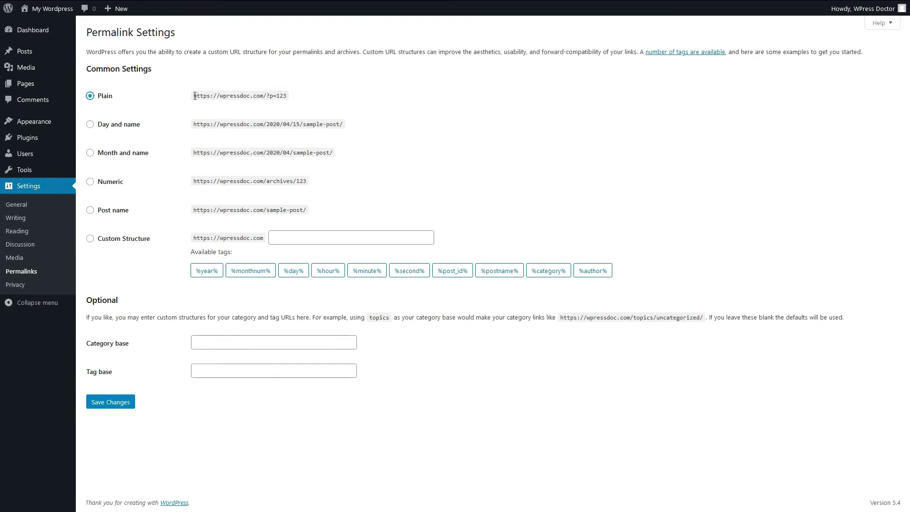
drag(195, 96, 286, 96)
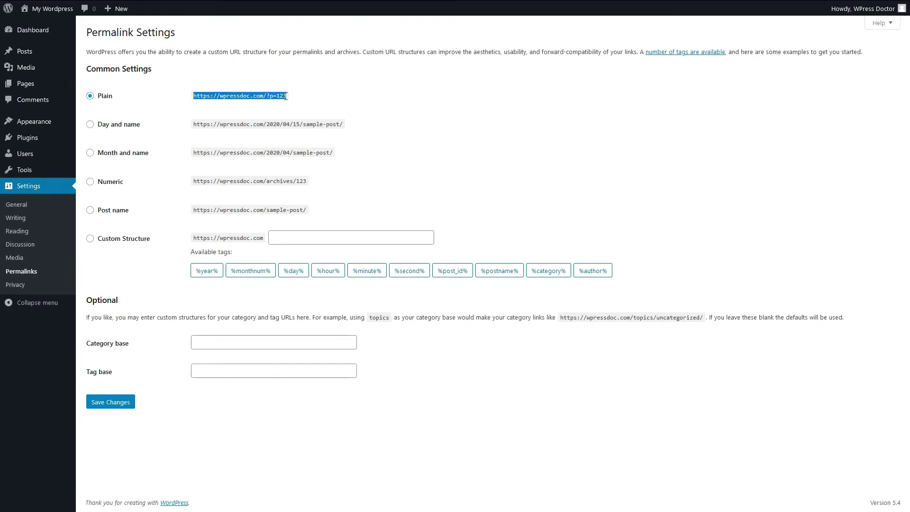
click(272, 92)
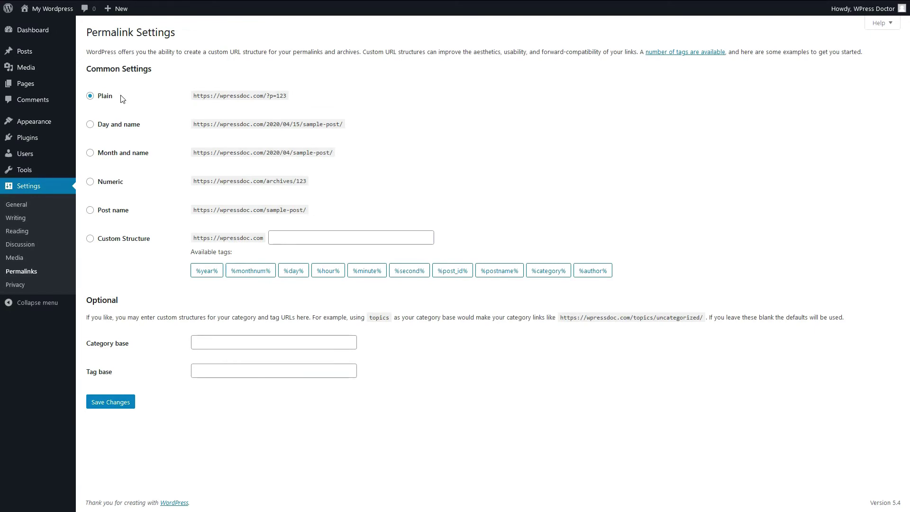
click(101, 220)
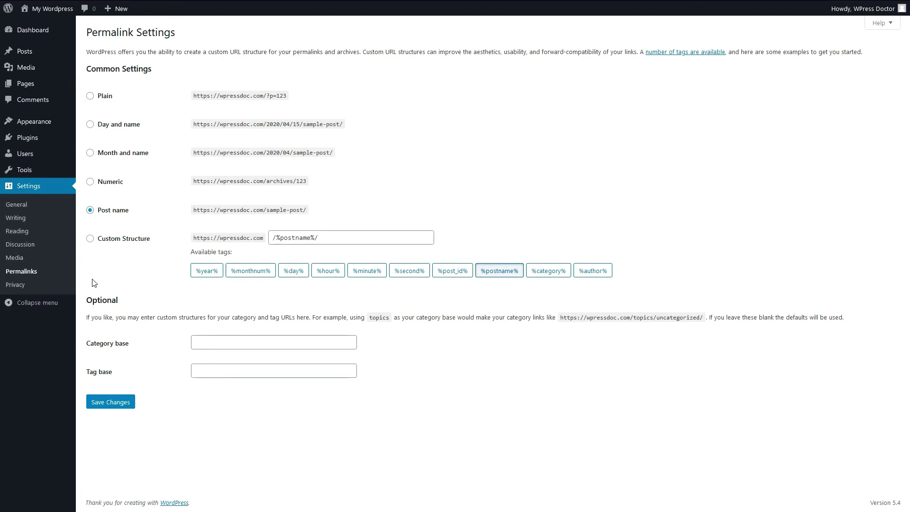
Open the Privacy Settings and view the choices for the Privacy Policy page without selecting one
click(17, 284)
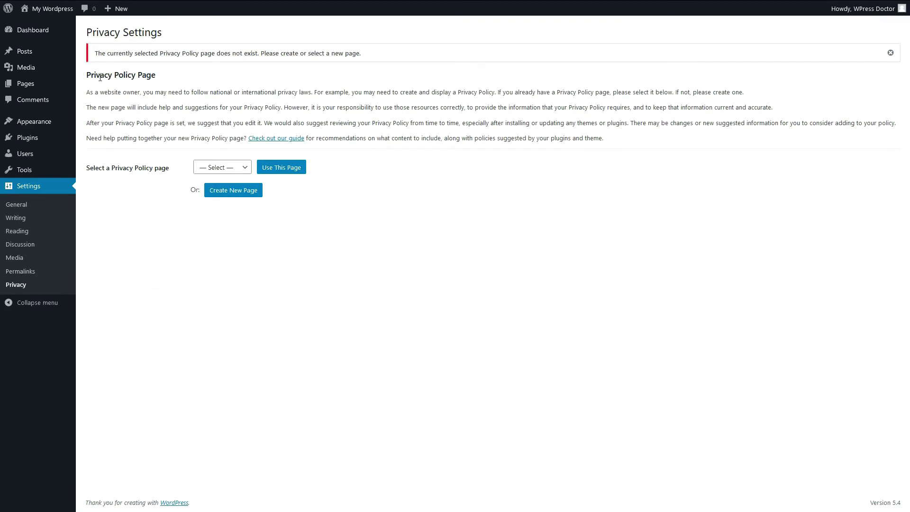
click(220, 169)
click(144, 205)
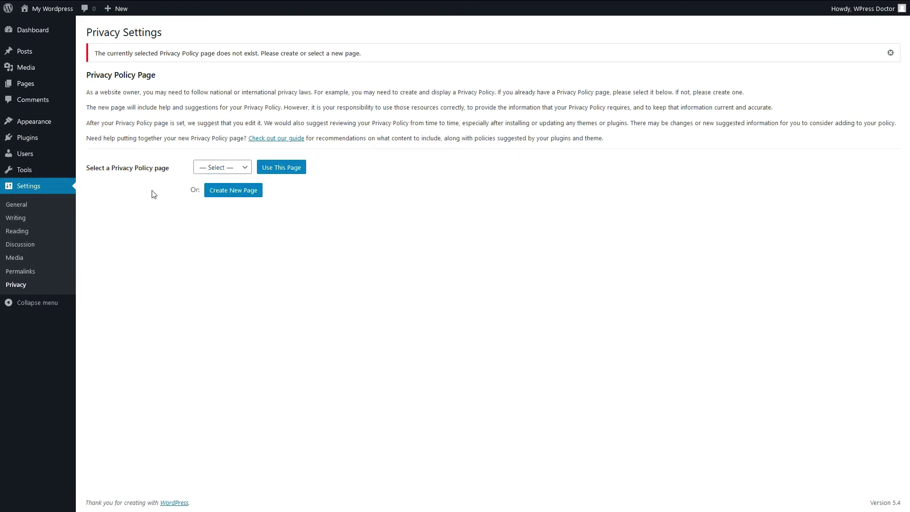